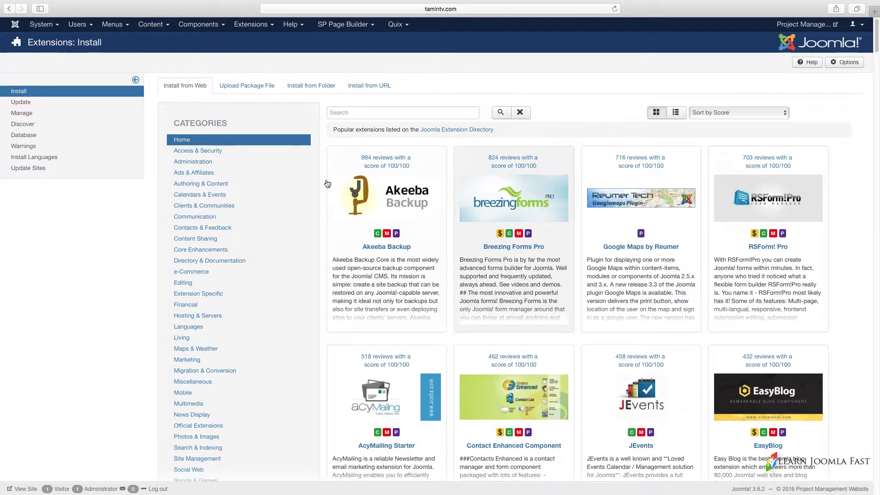
{"action": "scroll", "coordinate": [216, 206], "scroll_direction": "down", "scroll_amount": 1}
{"action": "scroll", "coordinate": [216, 206], "scroll_direction": "down", "scroll_amount": 2}
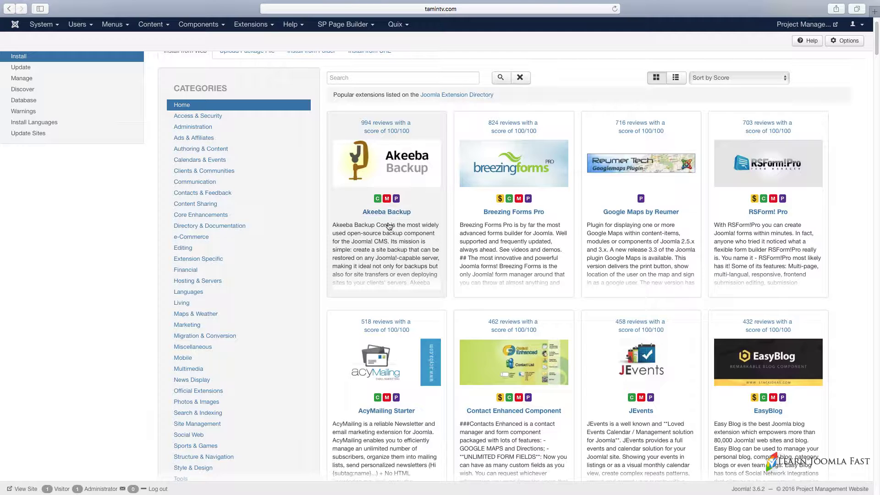
{"action": "scroll", "coordinate": [173, 282], "scroll_direction": "up", "scroll_amount": 2}
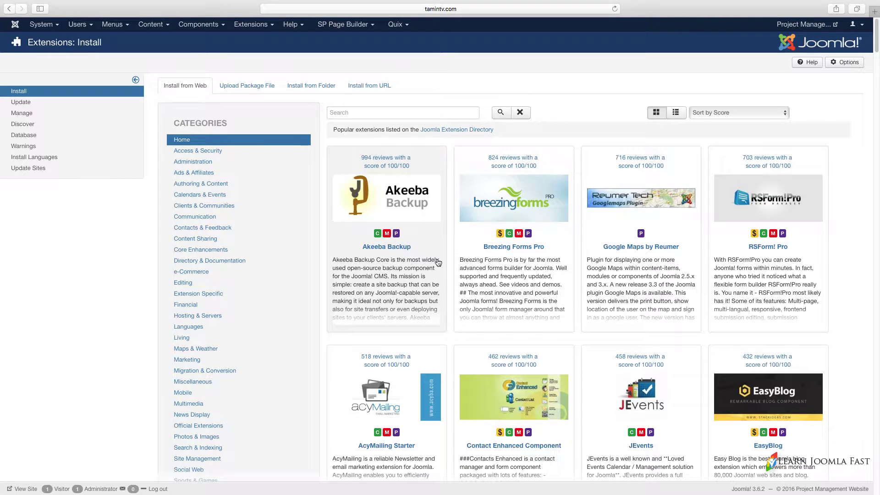
{"action": "scroll", "coordinate": [586, 280], "scroll_direction": "down", "scroll_amount": 5}
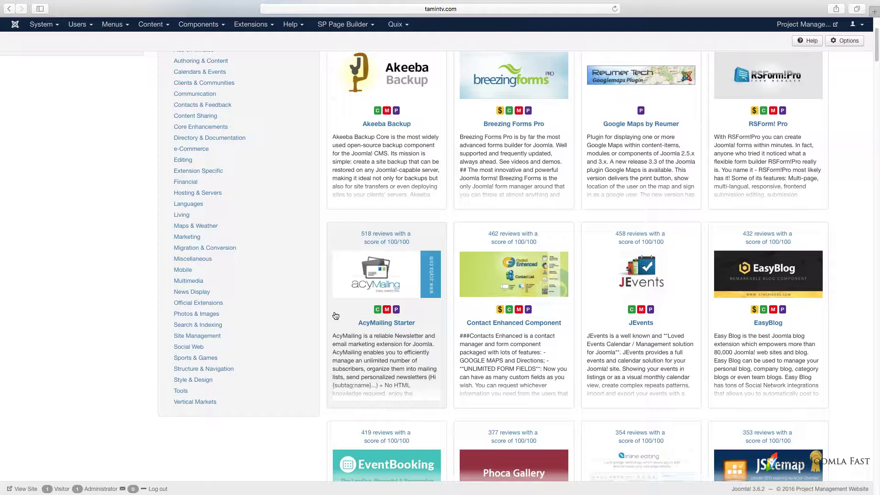
{"action": "scroll", "coordinate": [335, 316], "scroll_direction": "up", "scroll_amount": 5}
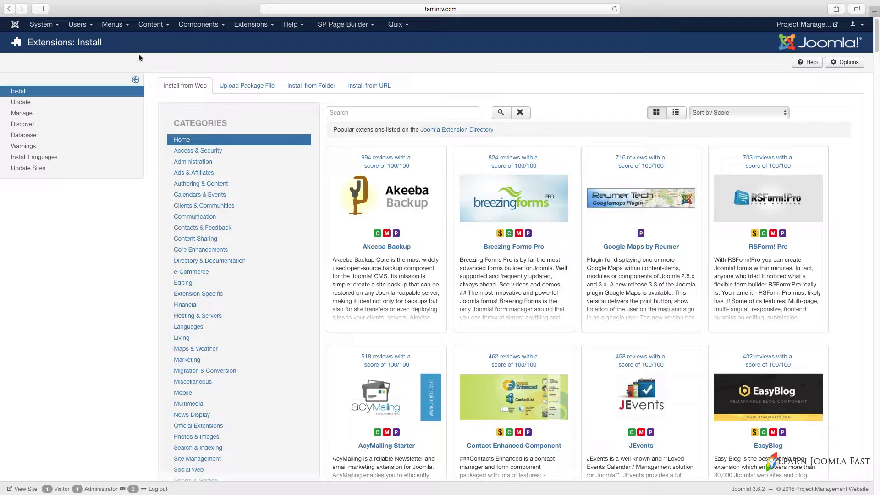
Step: Leave site caching turned off in Global Configuration's System settings
{"action": "left_click", "coordinate": [42, 24]}
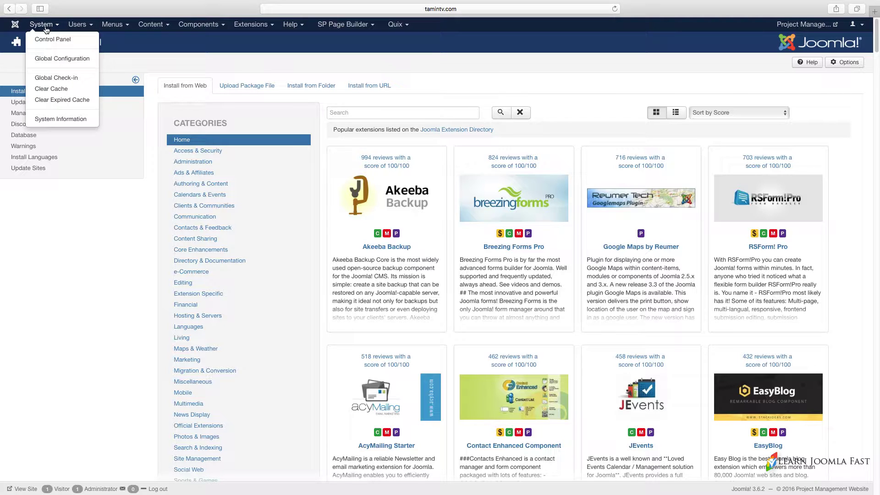
{"action": "left_click", "coordinate": [60, 64]}
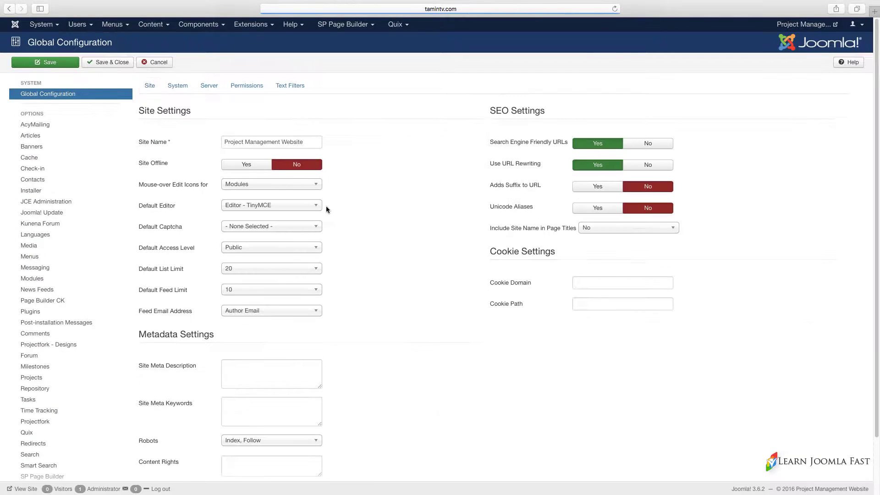
{"action": "left_click", "coordinate": [171, 85]}
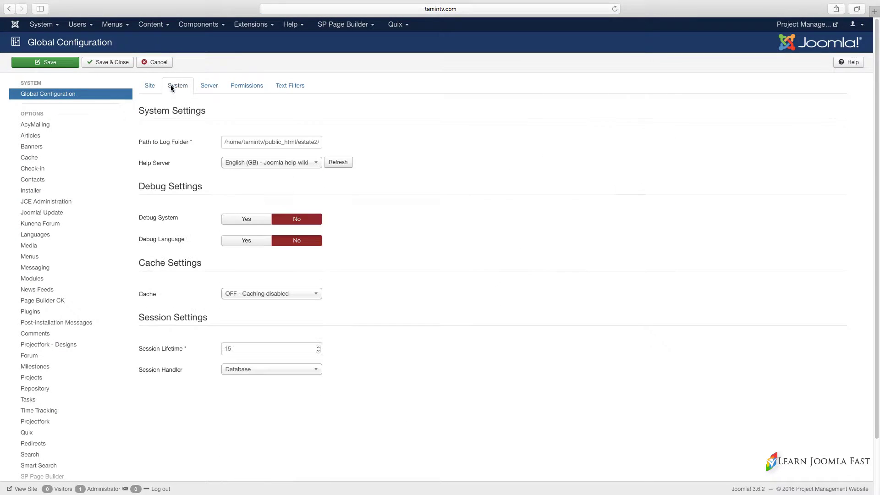
{"action": "left_click", "coordinate": [255, 295]}
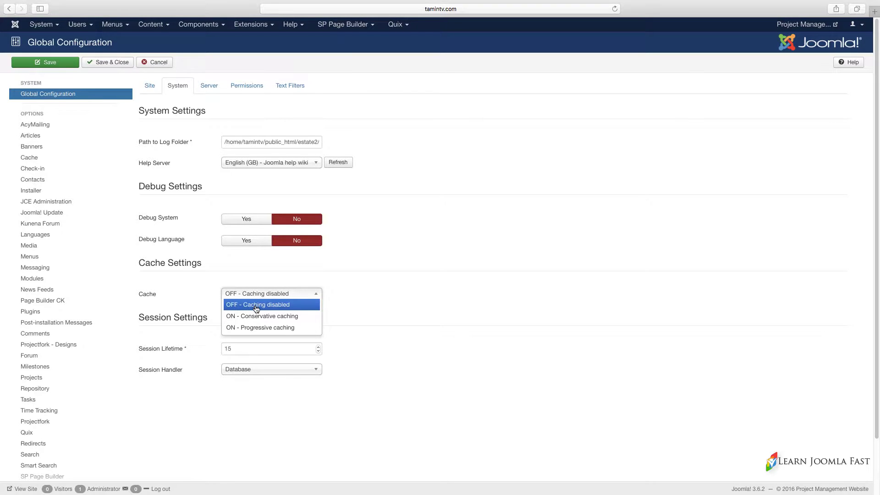
{"action": "left_click", "coordinate": [397, 273]}
Step: Clear all site cache groups, removing the kunena cache group
{"action": "left_click", "coordinate": [43, 24]}
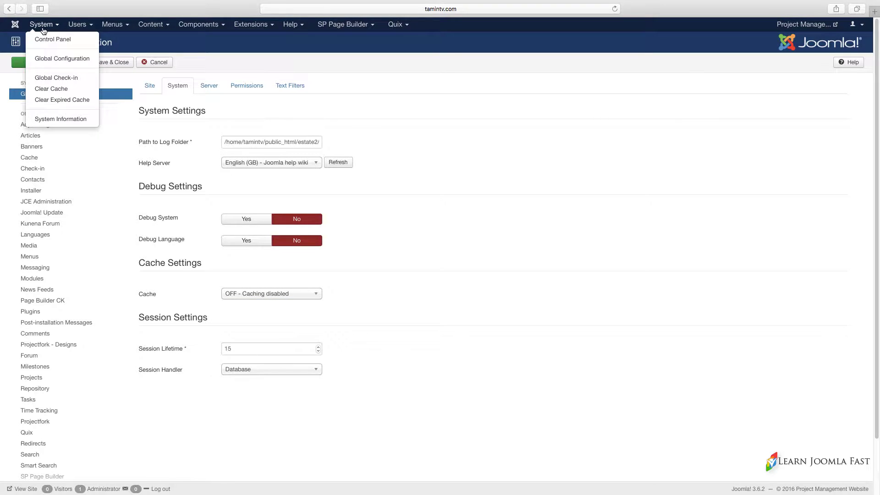
{"action": "left_click", "coordinate": [51, 89]}
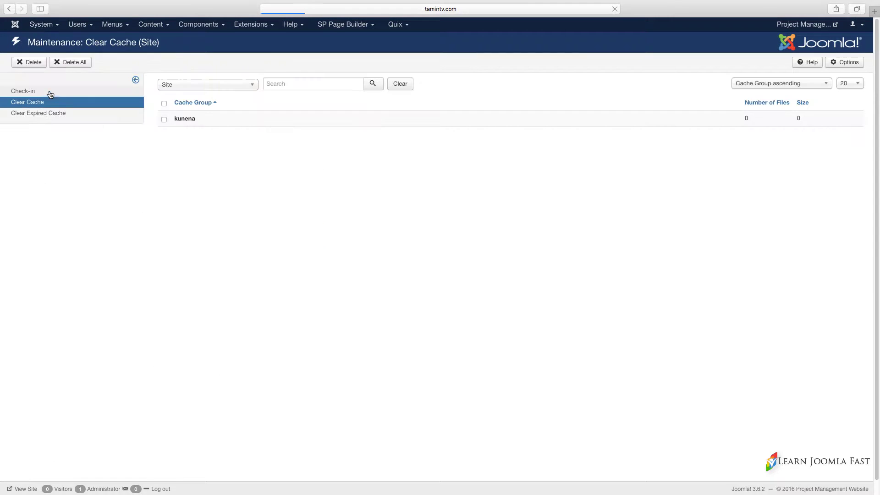
{"action": "left_click", "coordinate": [163, 103]}
{"action": "left_click", "coordinate": [41, 63]}
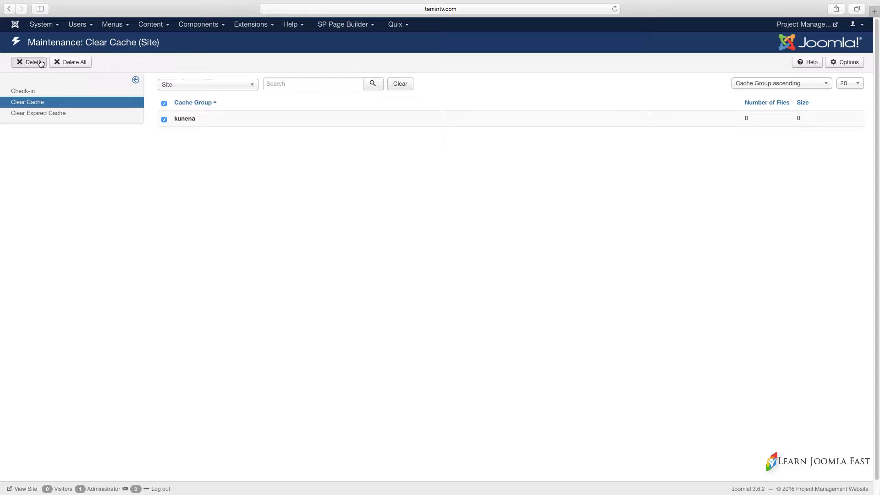
Step: Open the Extensions installer on its Upload Package File tab
{"action": "left_click", "coordinate": [251, 26]}
{"action": "left_click", "coordinate": [252, 42]}
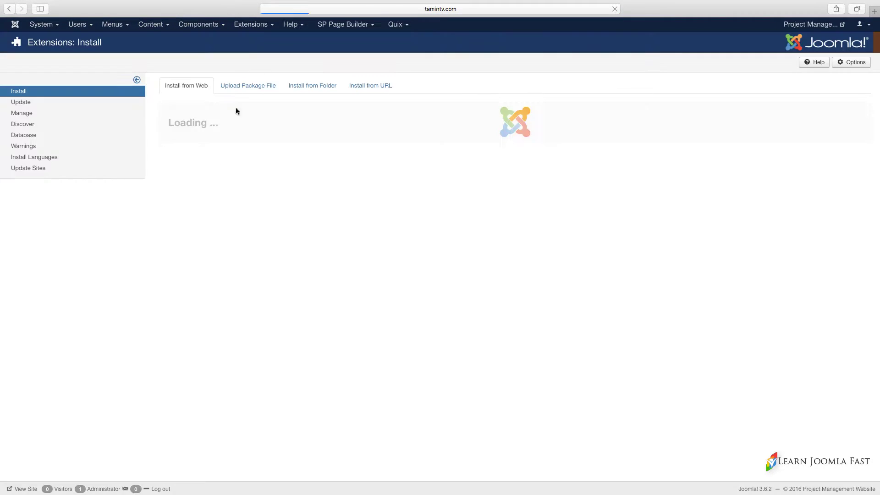
{"action": "left_click", "coordinate": [240, 87]}
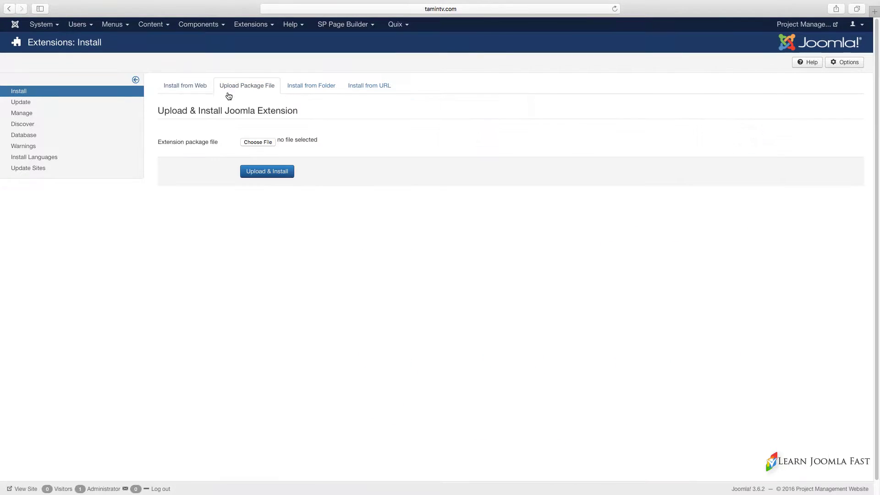
{"action": "left_click", "coordinate": [193, 88]}
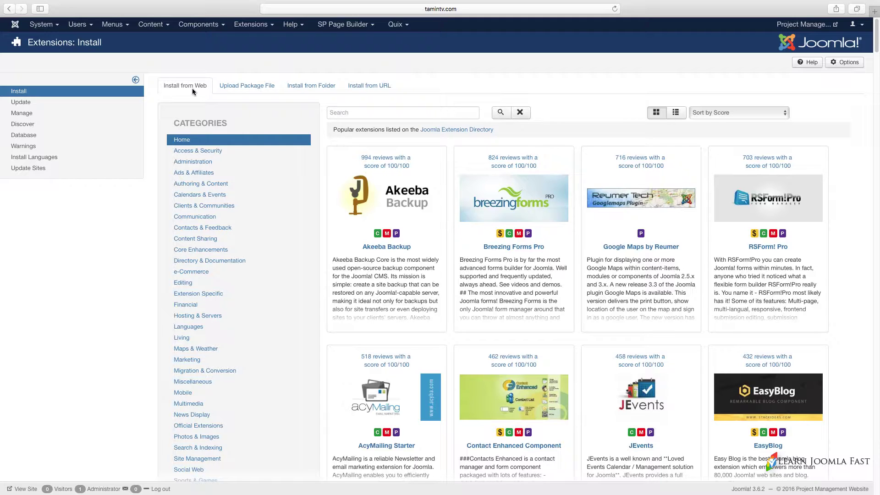
{"action": "left_click", "coordinate": [252, 86]}
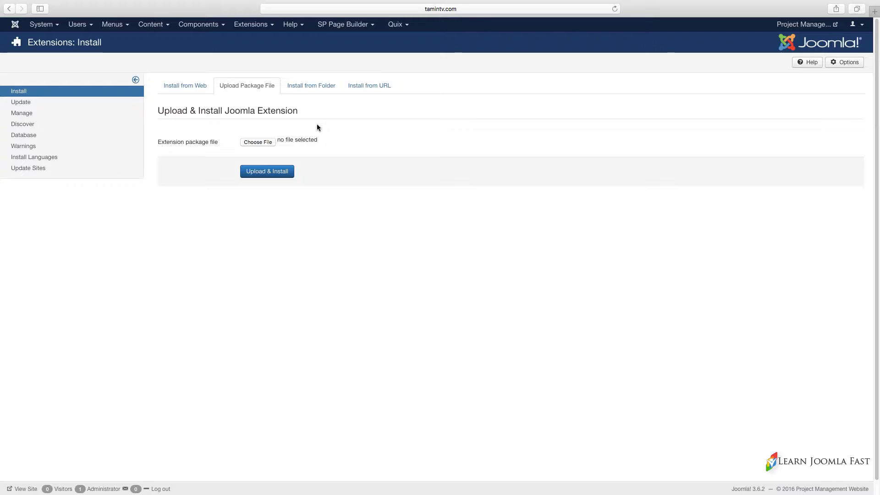
Step: Choose pkg_projectfork_4.3.3.zip and upload and install it
{"action": "left_click", "coordinate": [316, 139]}
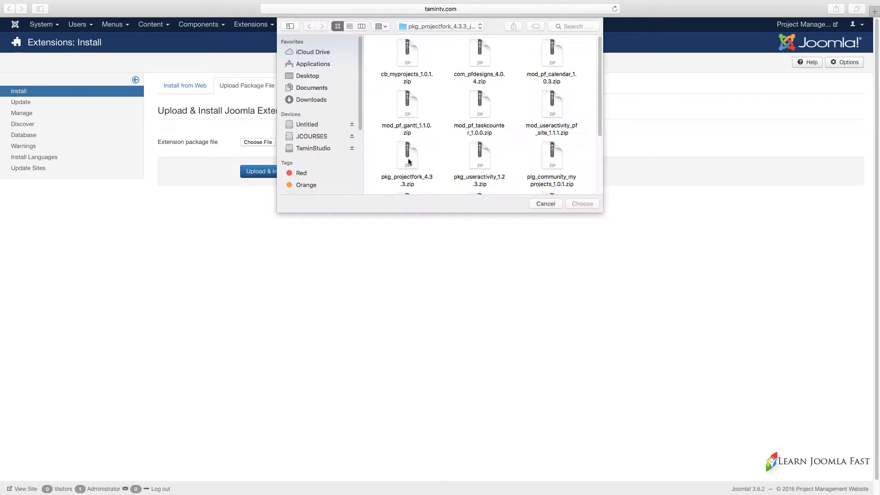
{"action": "mouse_move", "coordinate": [598, 109]}
{"action": "left_mouse_down"}
{"action": "mouse_move", "coordinate": [598, 162]}
{"action": "mouse_move", "coordinate": [601, 111]}
{"action": "left_mouse_up"}
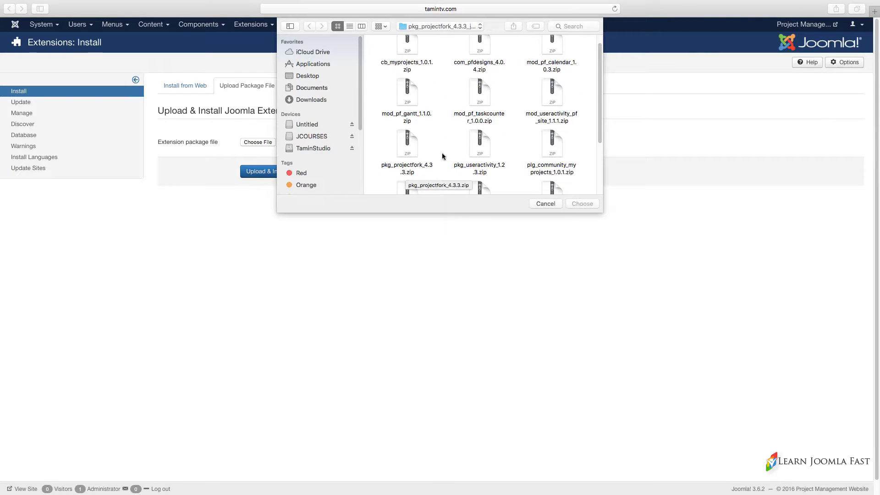
{"action": "scroll", "coordinate": [447, 151], "scroll_direction": "down", "scroll_amount": 3}
{"action": "scroll", "coordinate": [452, 151], "scroll_direction": "up", "scroll_amount": 2}
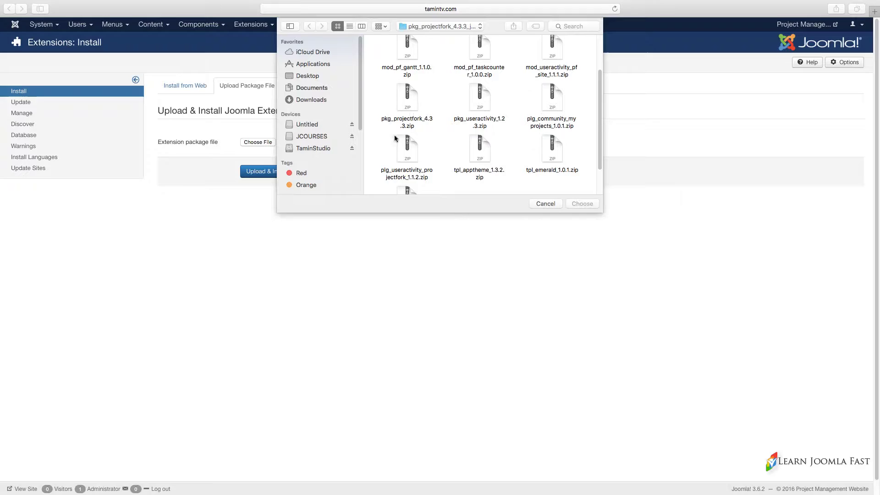
{"action": "left_click", "coordinate": [409, 103]}
{"action": "double_click", "coordinate": [409, 103]}
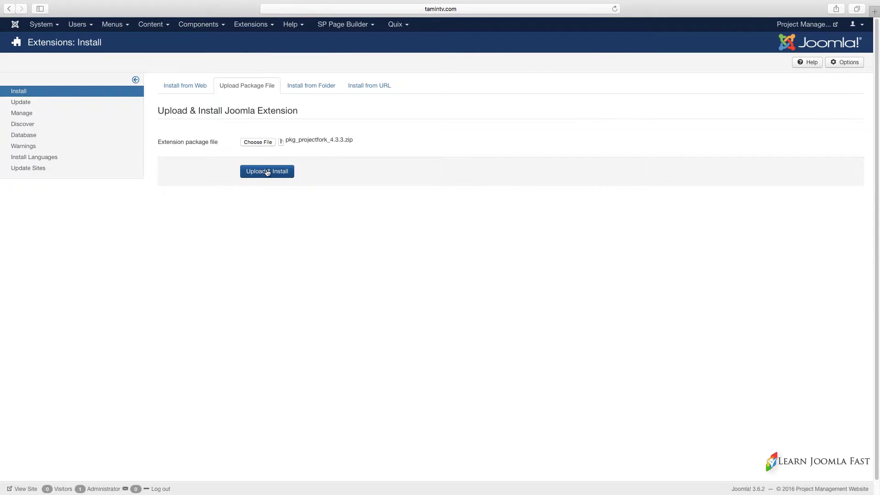
{"action": "left_click", "coordinate": [266, 172]}
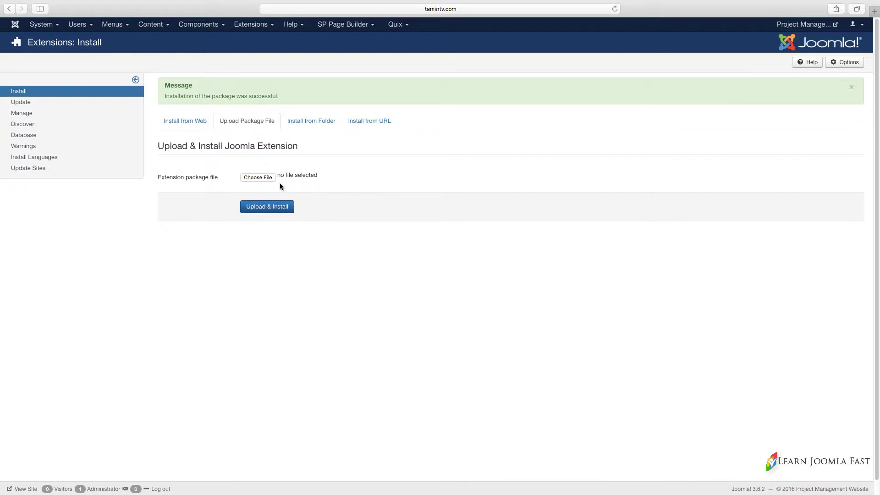
Step: Choose com_pfdesigns_4.0.4.zip and upload and install the Projectfork Designs component
{"action": "left_click", "coordinate": [252, 177]}
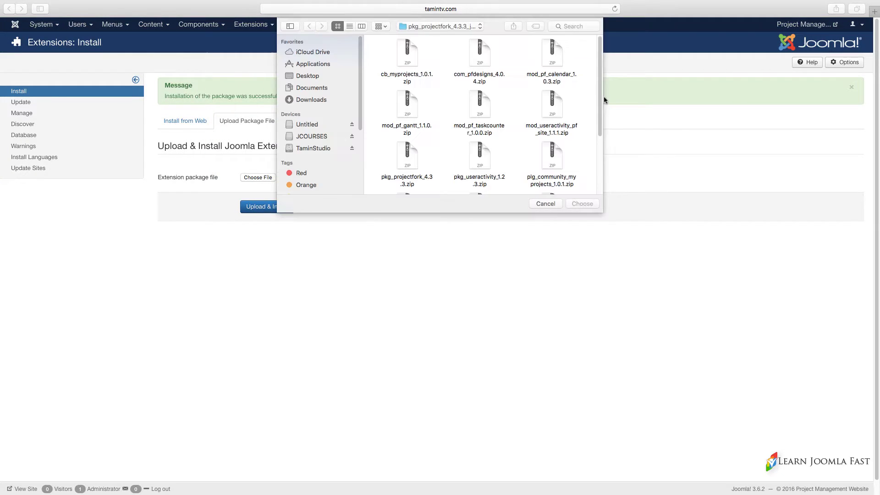
{"action": "scroll", "coordinate": [596, 87], "scroll_direction": "down", "scroll_amount": 3}
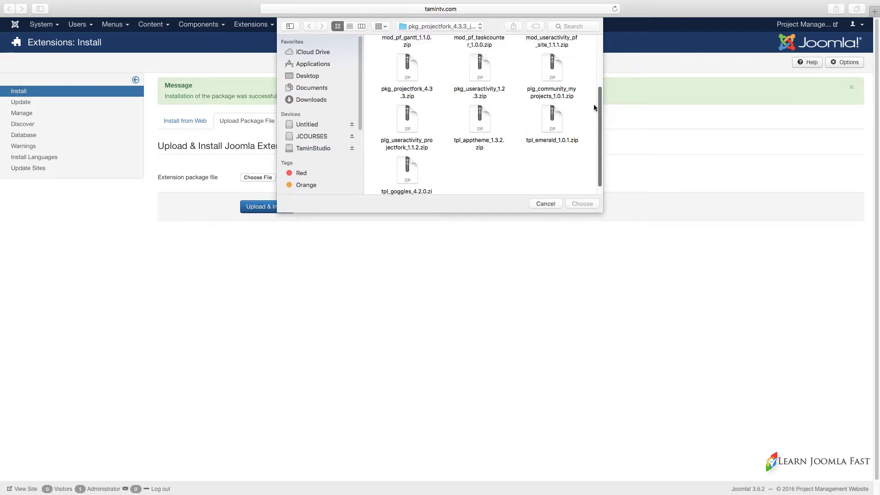
{"action": "scroll", "coordinate": [573, 94], "scroll_direction": "up", "scroll_amount": 3}
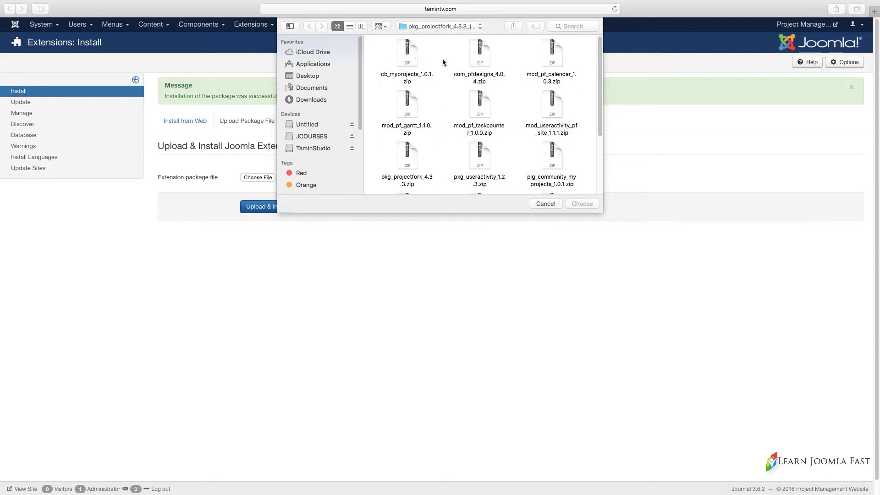
{"action": "left_click", "coordinate": [477, 59]}
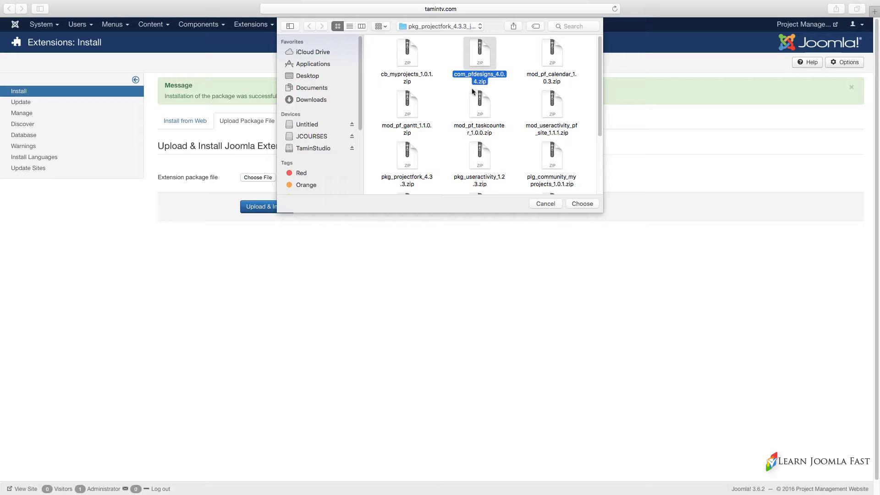
{"action": "double_click", "coordinate": [478, 58]}
{"action": "left_click", "coordinate": [266, 206]}
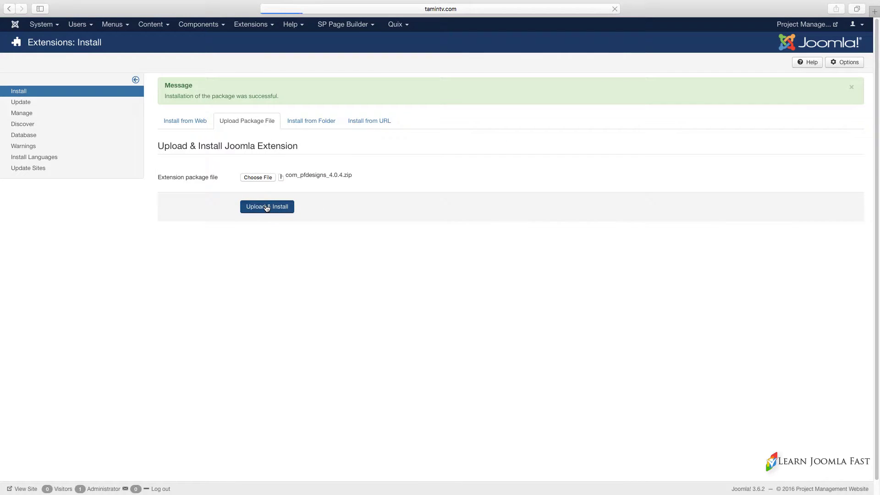
Step: Return to the upload form and cancel the file chooser without picking a file
{"action": "left_click", "coordinate": [246, 136]}
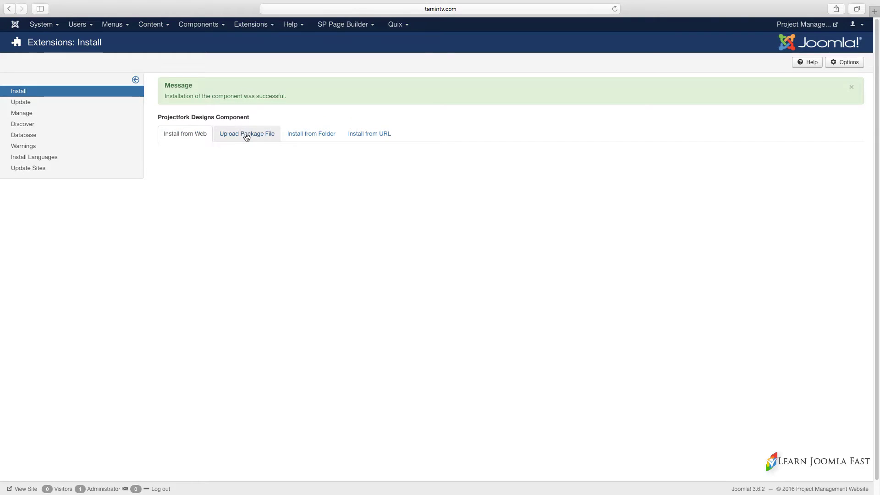
{"action": "left_click", "coordinate": [254, 190]}
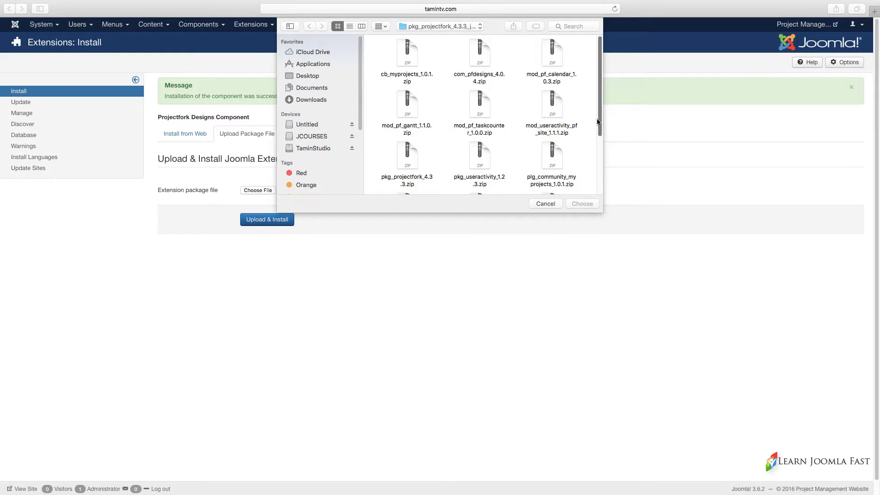
{"action": "left_click_drag", "start_coordinate": [598, 120], "coordinate": [597, 185]}
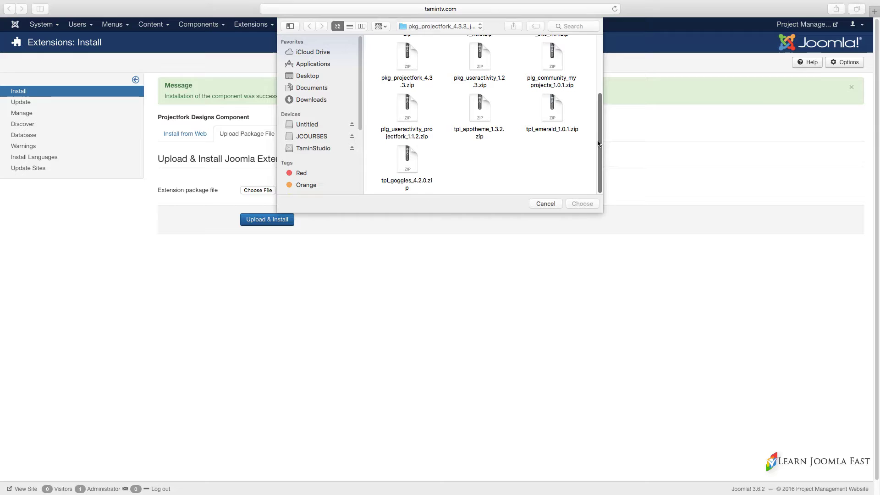
{"action": "scroll", "coordinate": [534, 148], "scroll_direction": "up", "scroll_amount": 3}
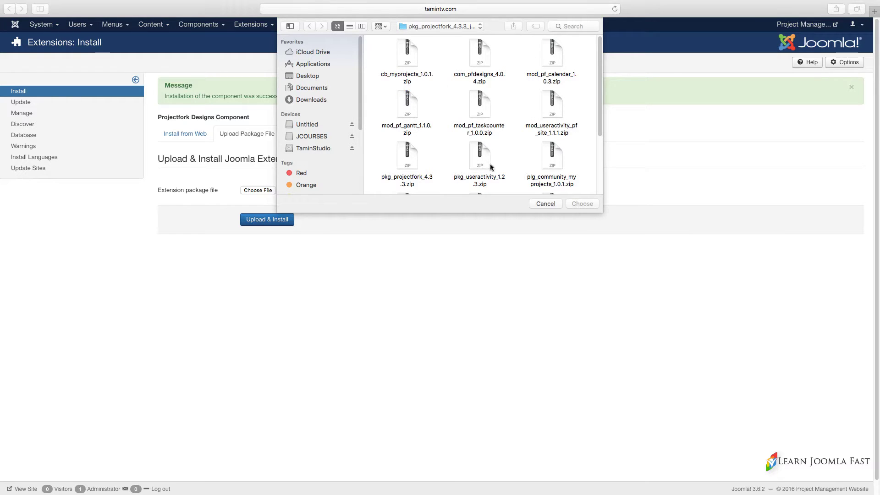
{"action": "scroll", "coordinate": [490, 164], "scroll_direction": "down", "scroll_amount": 3}
{"action": "scroll", "coordinate": [475, 172], "scroll_direction": "up", "scroll_amount": 1}
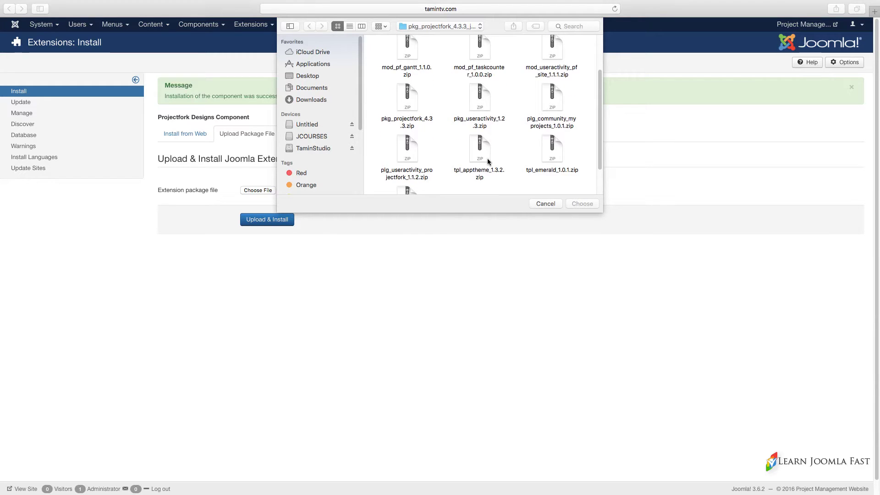
{"action": "key", "text": "Escape"}
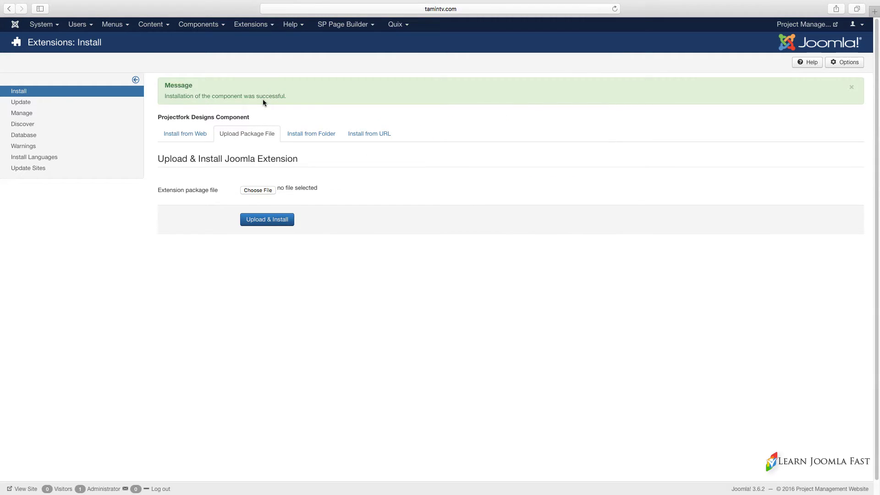
Step: Open the Projectfork dashboard from Components and dismiss the Extensions menu
{"action": "left_click", "coordinate": [250, 25]}
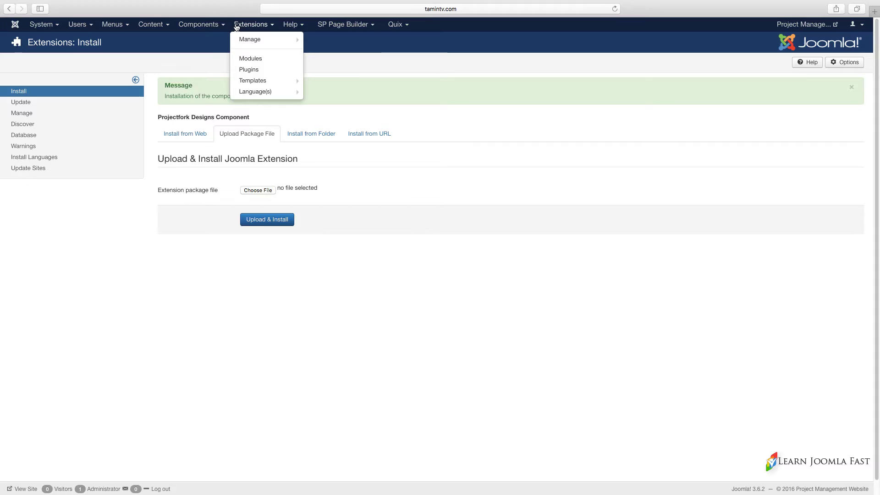
{"action": "left_click", "coordinate": [212, 25]}
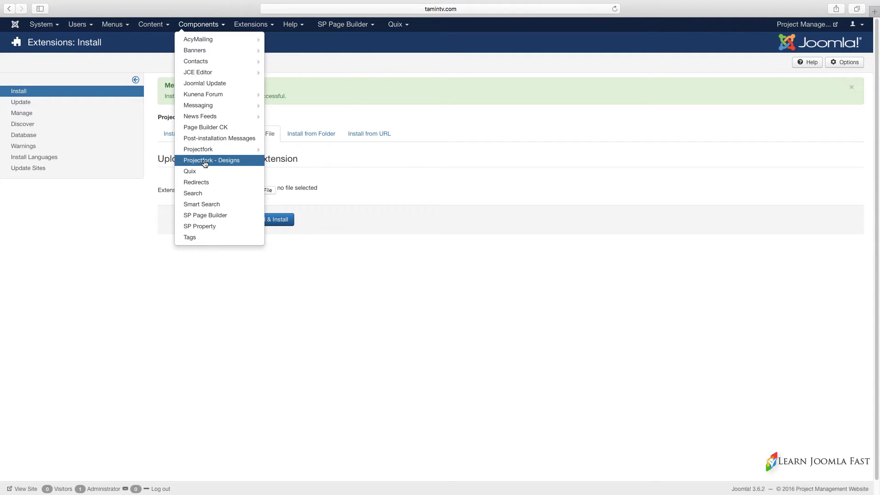
{"action": "mouse_move", "coordinate": [207, 153]}
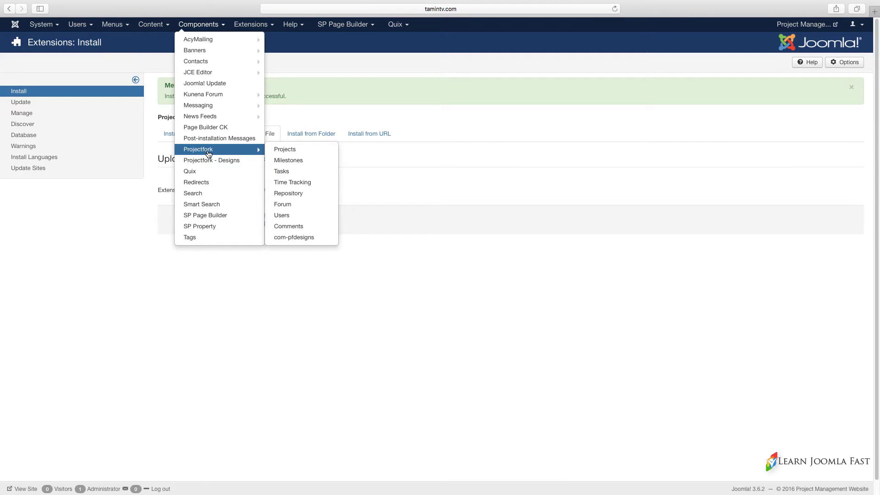
{"action": "left_click", "coordinate": [208, 152]}
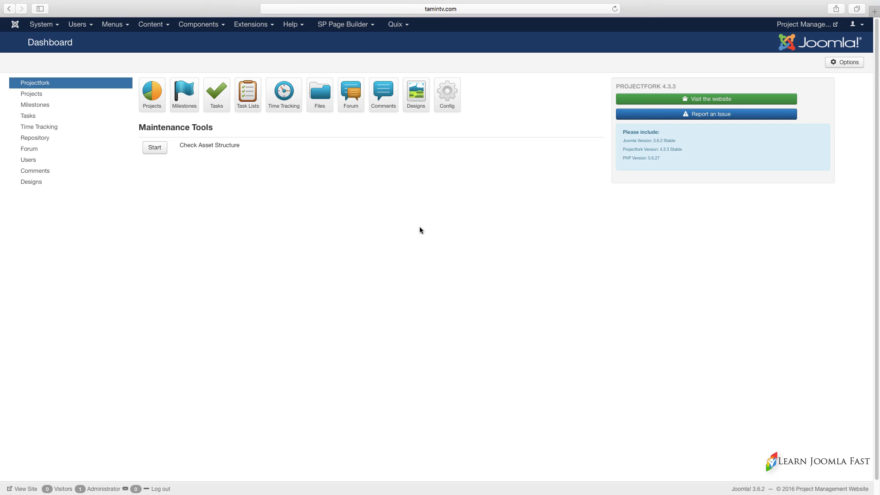
{"action": "left_click", "coordinate": [253, 24]}
{"action": "mouse_move", "coordinate": [256, 41]}
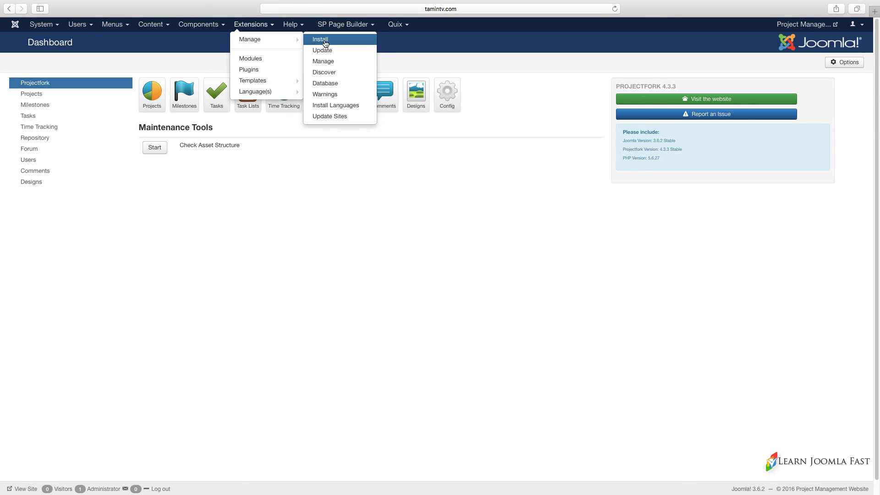
{"action": "left_click", "coordinate": [331, 226]}
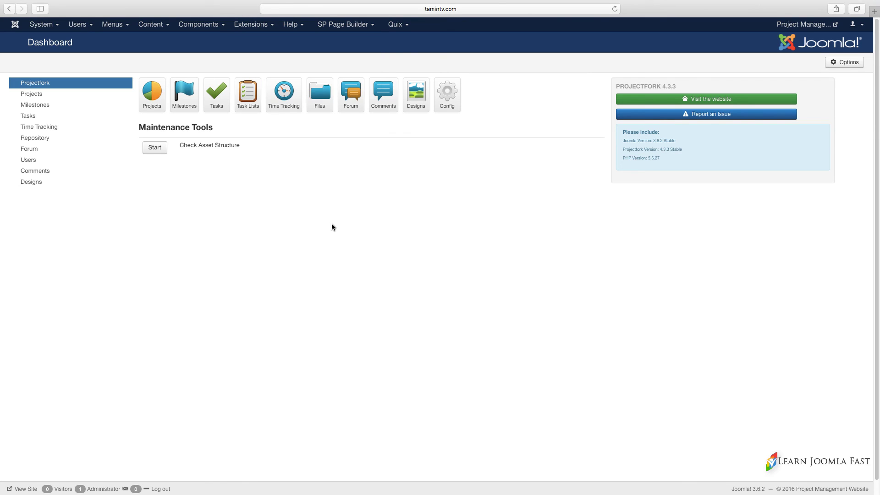